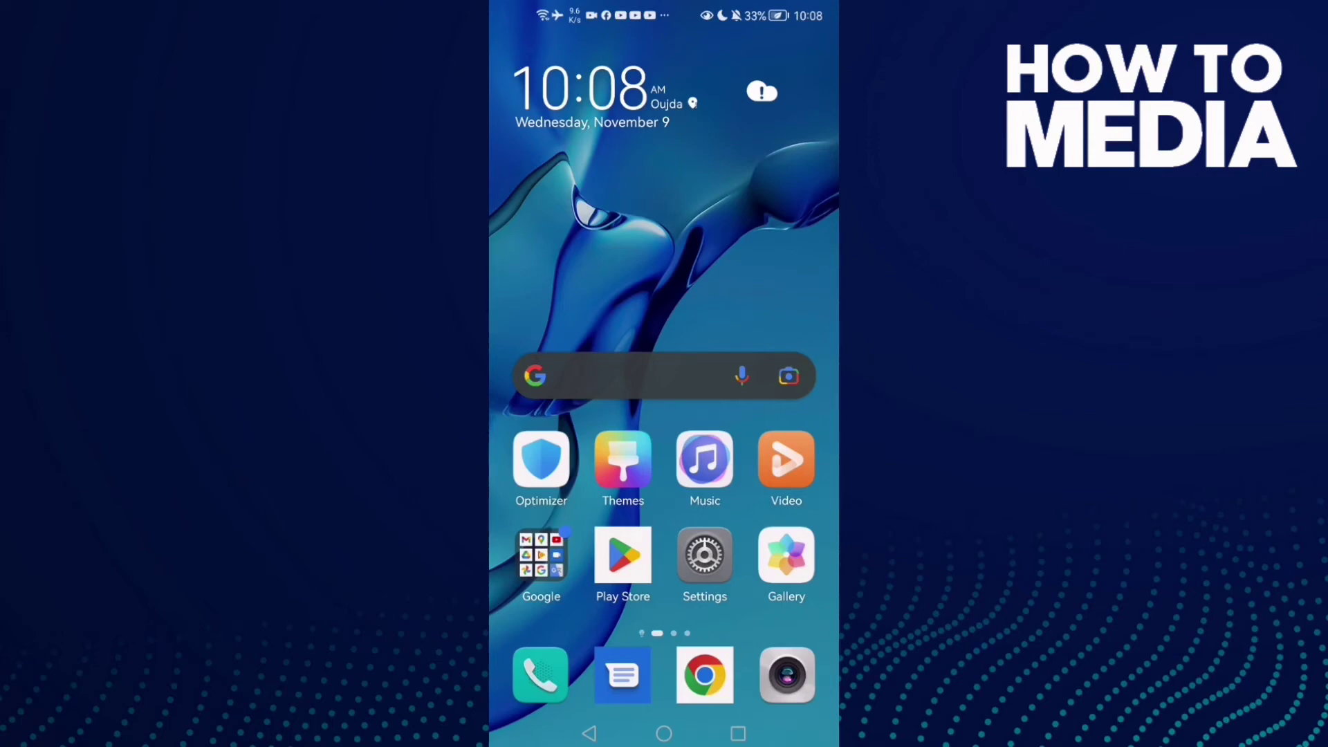
Launch Settings from the home screen and scroll down to reveal Apps
{"action": "left_click", "coordinate": [704, 555]}
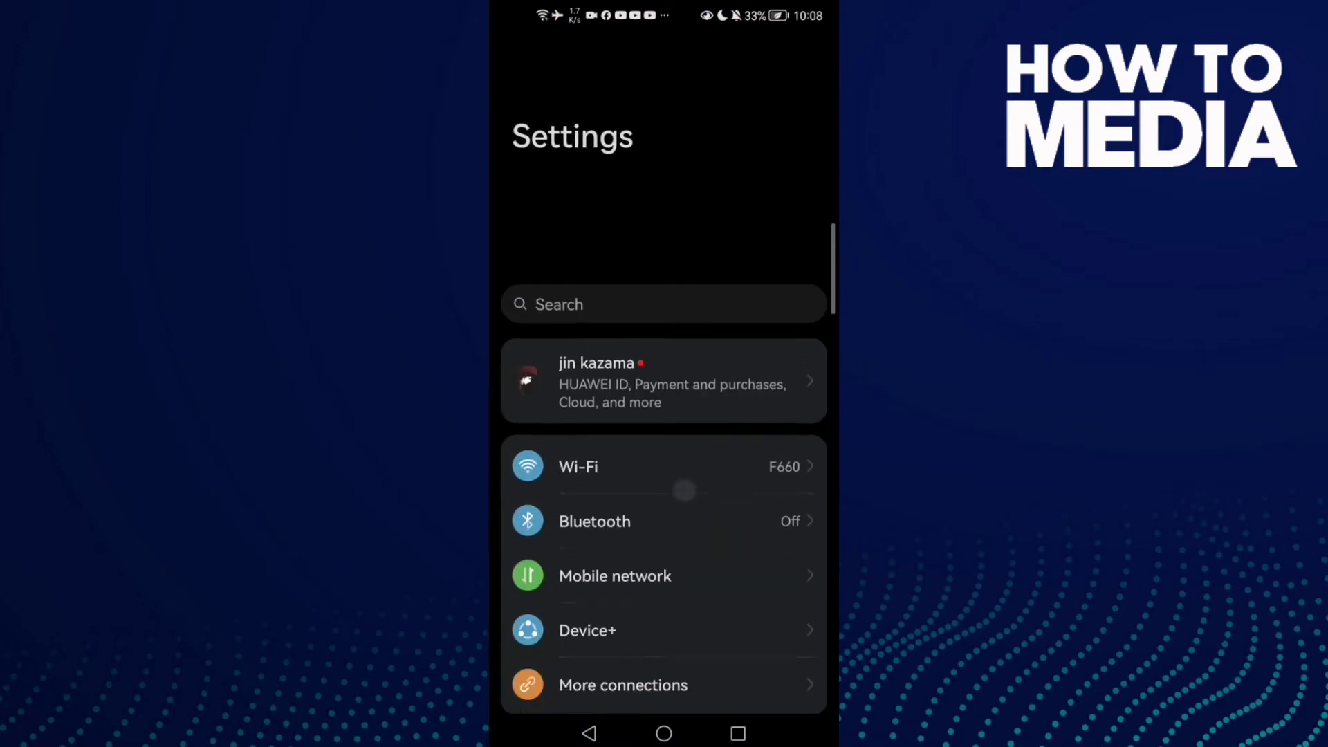
{"action": "left_click_drag", "start_coordinate": [682, 489], "coordinate": [684, 389]}
{"action": "left_click_drag", "start_coordinate": [672, 282], "coordinate": [602, 626]}
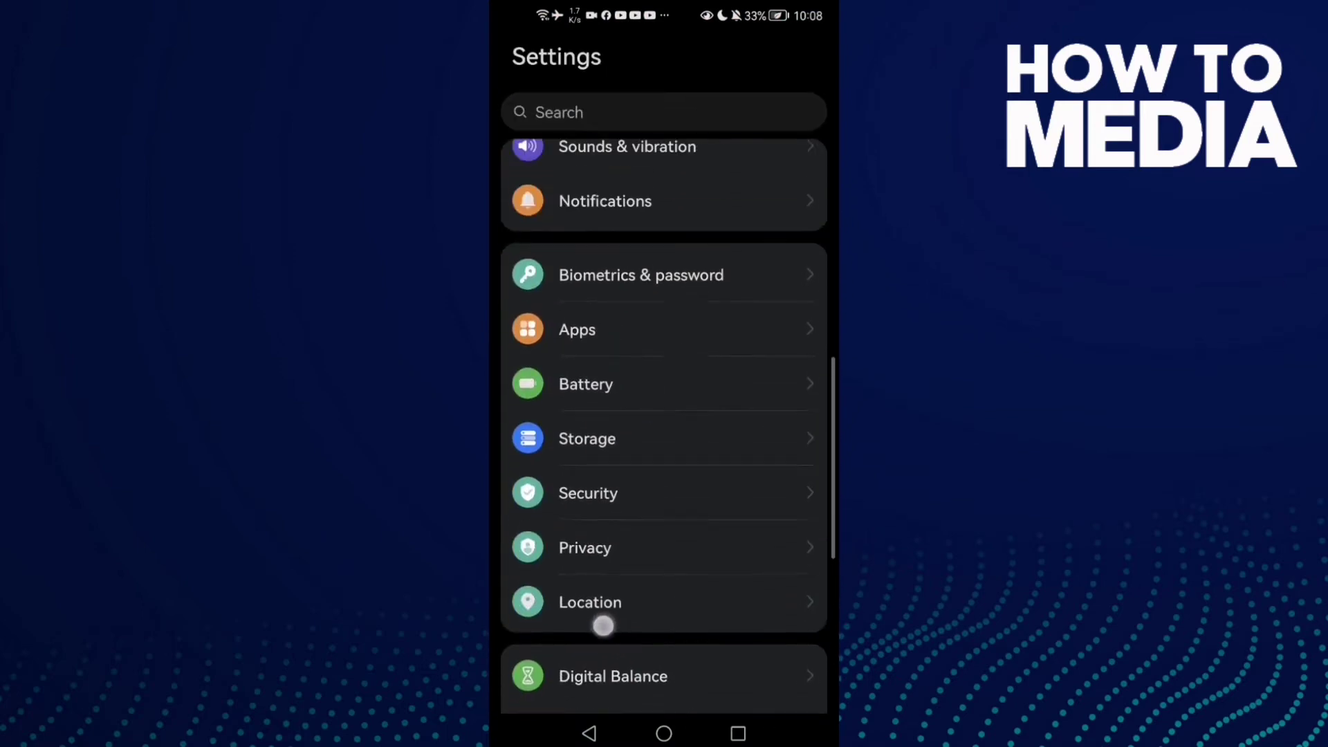
Search the Apps list for 'lite' and open the Lite app's info page
{"action": "left_click", "coordinate": [665, 359]}
{"action": "left_click", "coordinate": [664, 111]}
{"action": "type", "text": "play sto"}
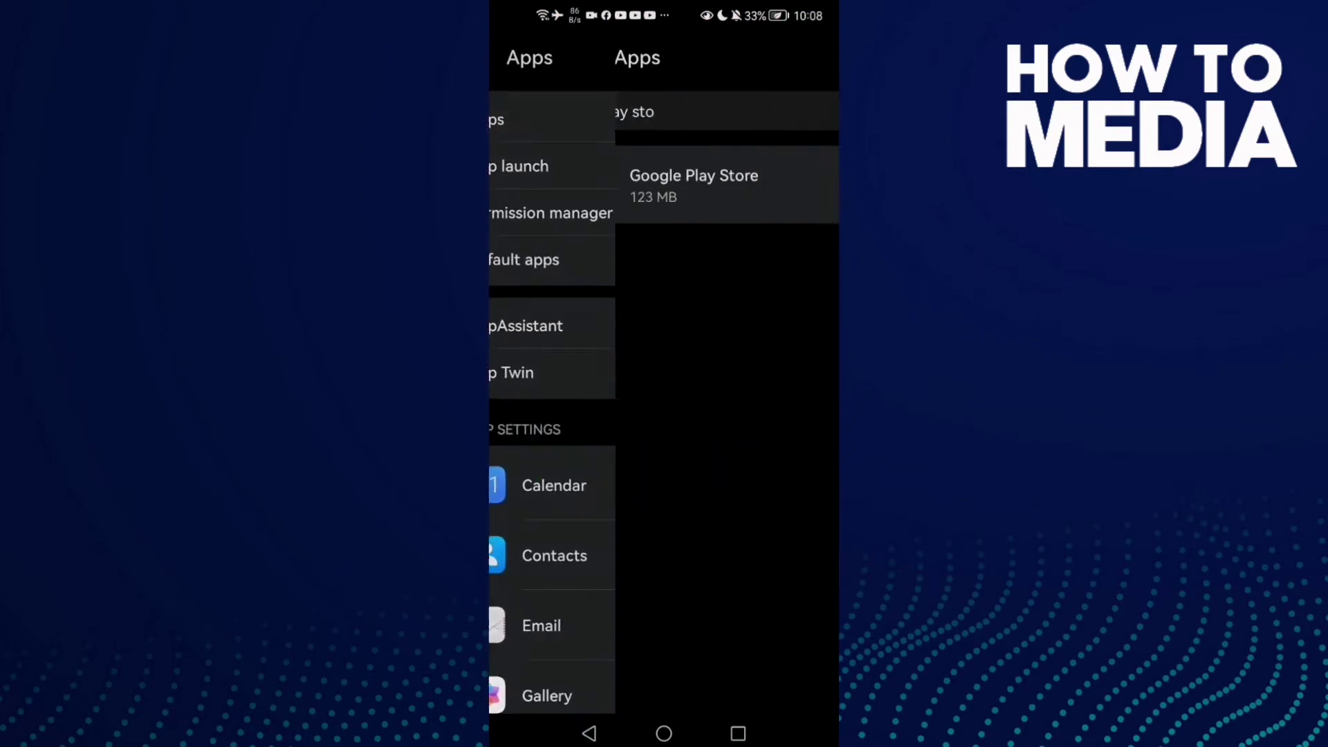
{"action": "left_click", "coordinate": [773, 104]}
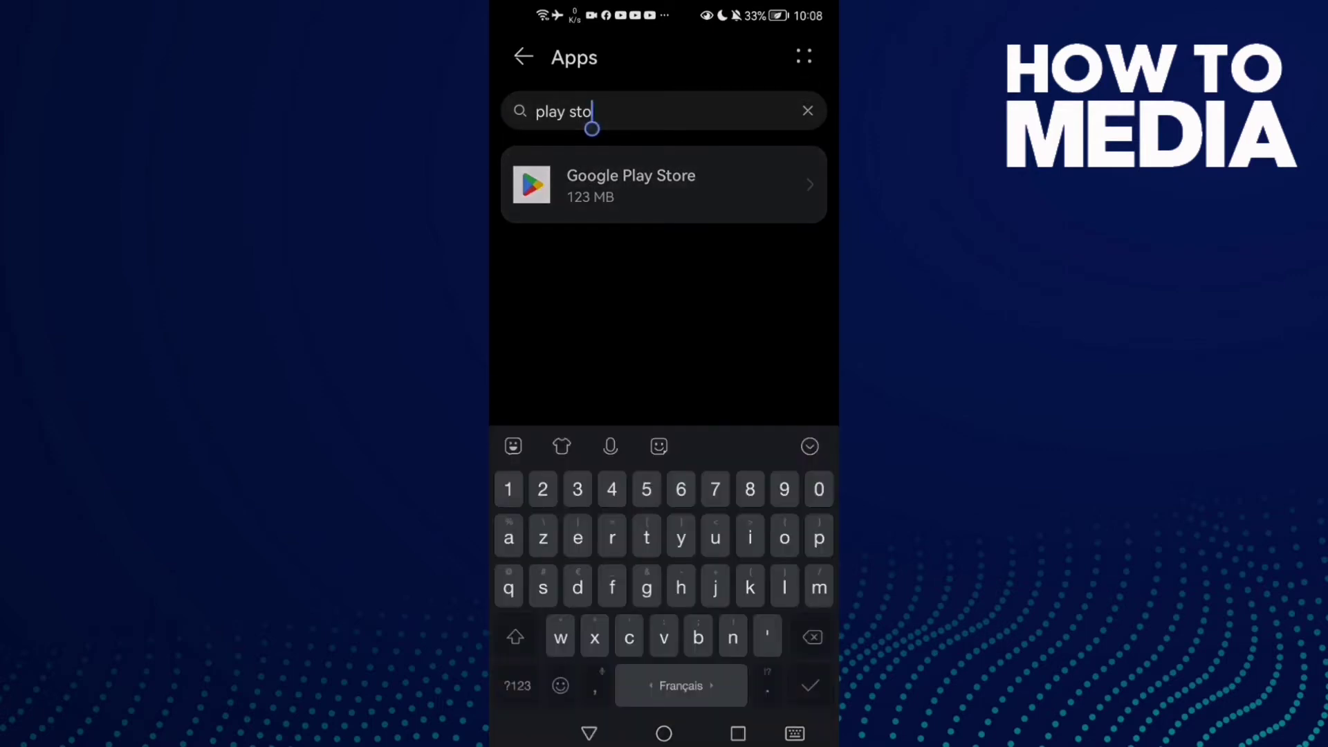
{"action": "left_click", "coordinate": [808, 111]}
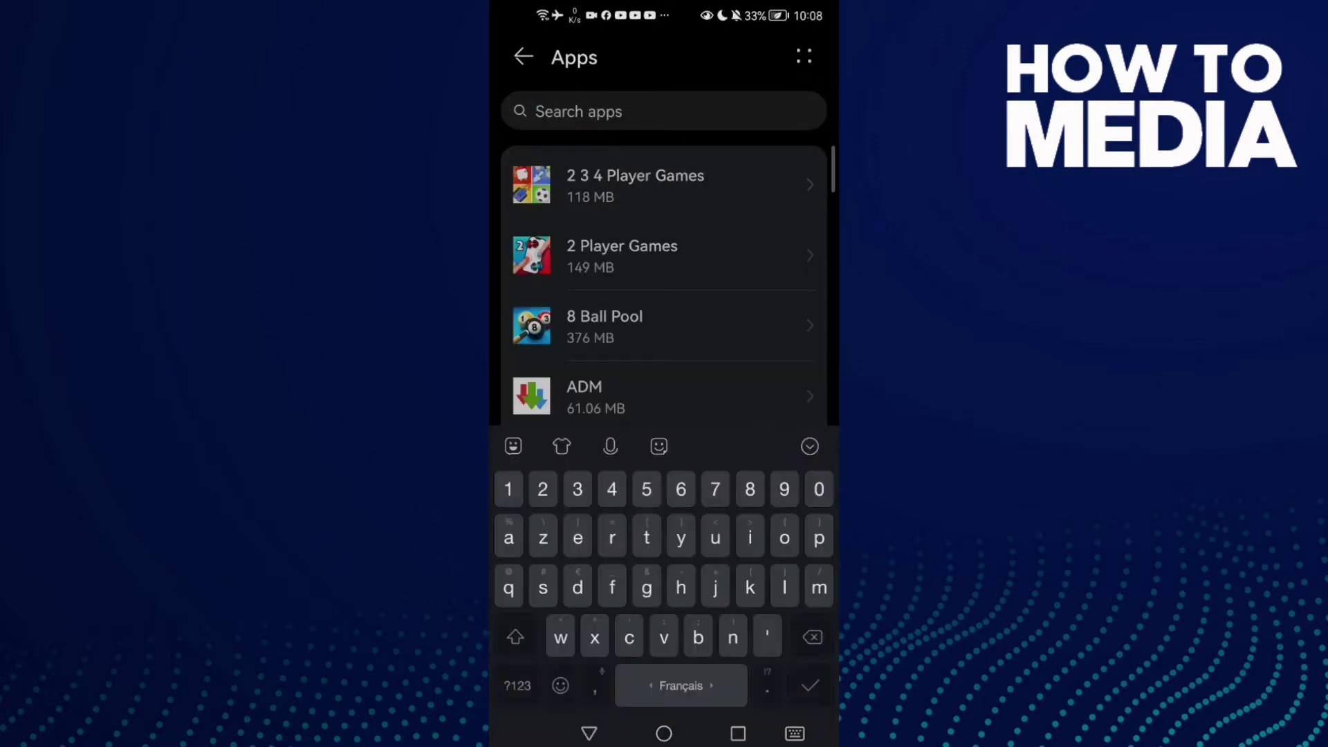
{"action": "type", "text": "lite"}
{"action": "left_click", "coordinate": [810, 685]}
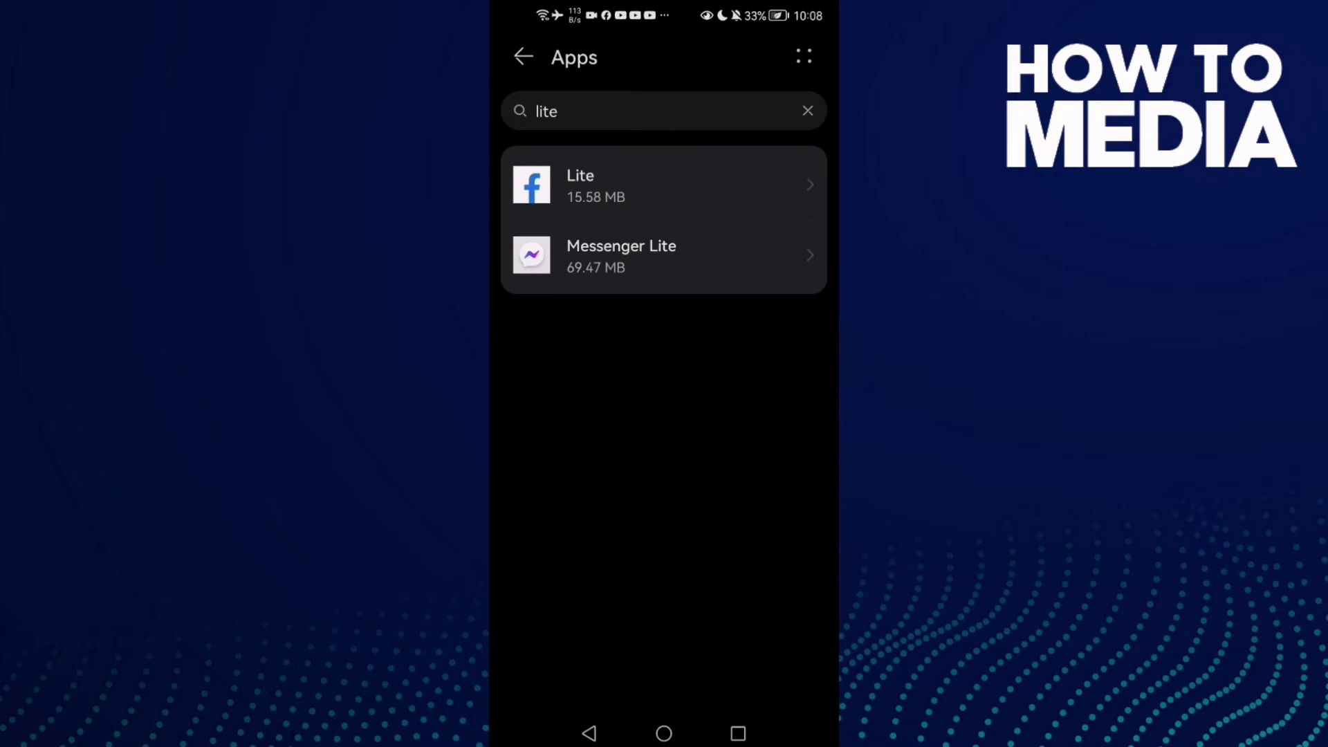
{"action": "left_click", "coordinate": [636, 185]}
Clear the Lite app's cache to 0 B in its storage details
{"action": "left_click", "coordinate": [615, 431]}
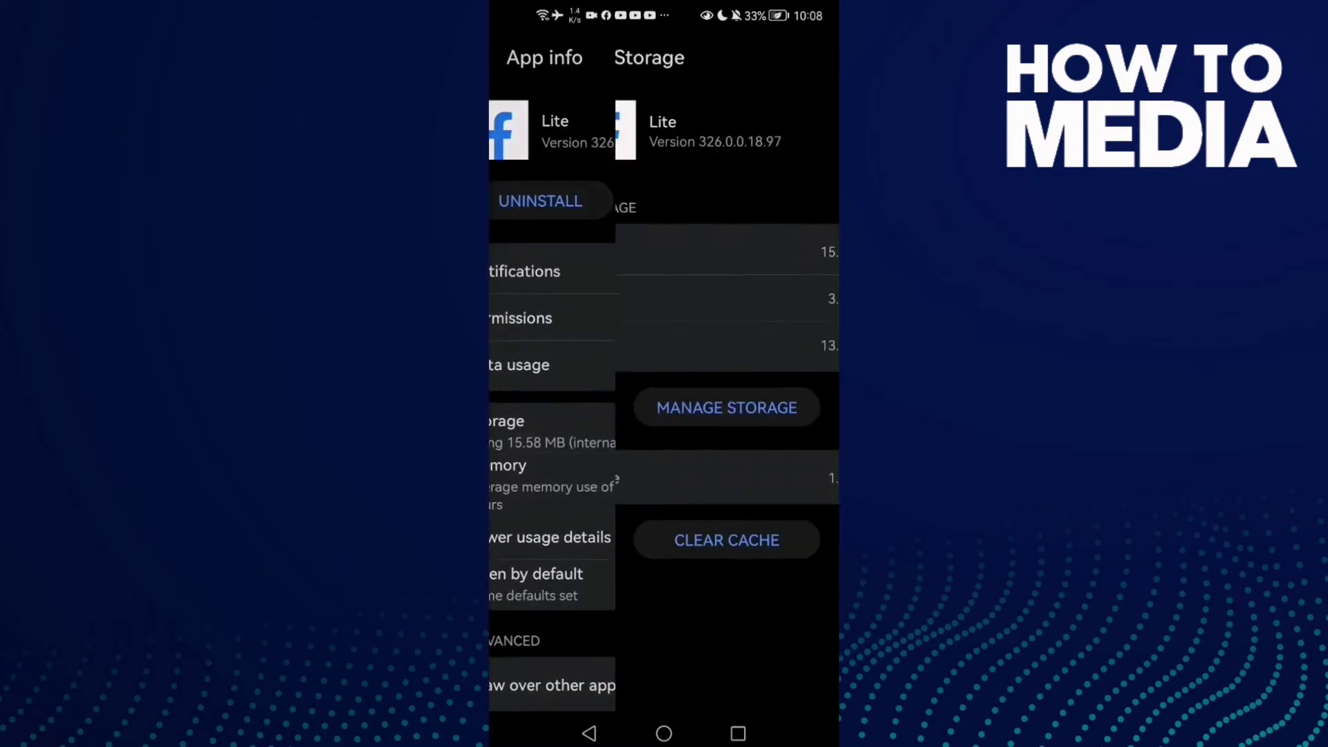
{"action": "left_click", "coordinate": [664, 539]}
{"action": "left_click", "coordinate": [589, 733]}
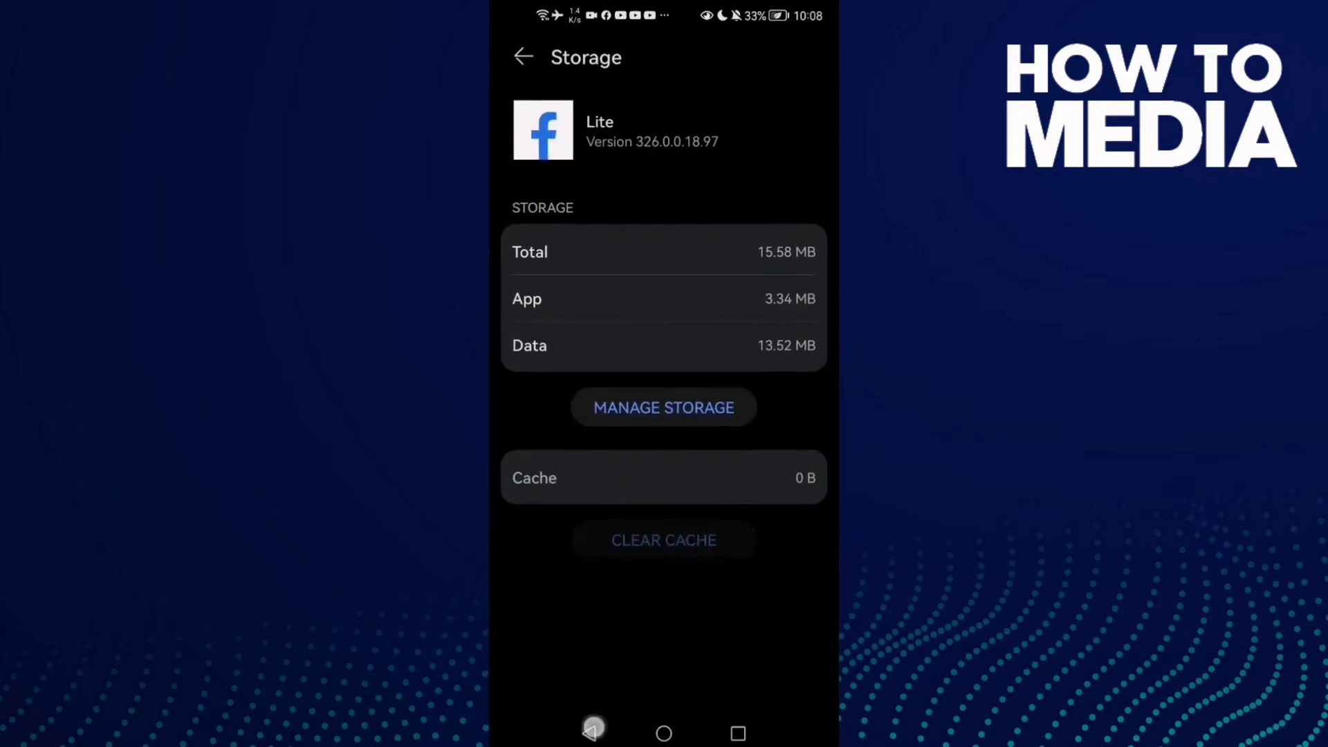
Review the Lite app's Phone permission, then return to App info
{"action": "left_click", "coordinate": [750, 321]}
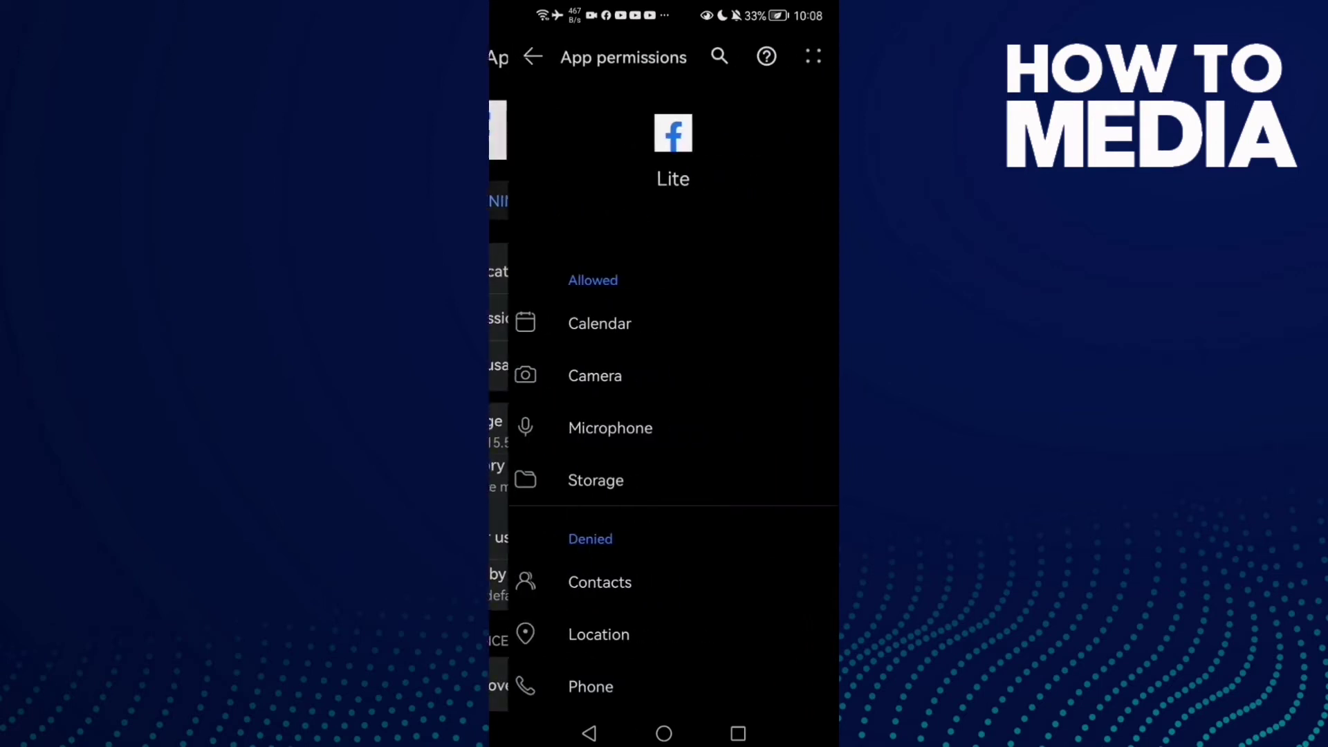
{"action": "left_click", "coordinate": [566, 679]}
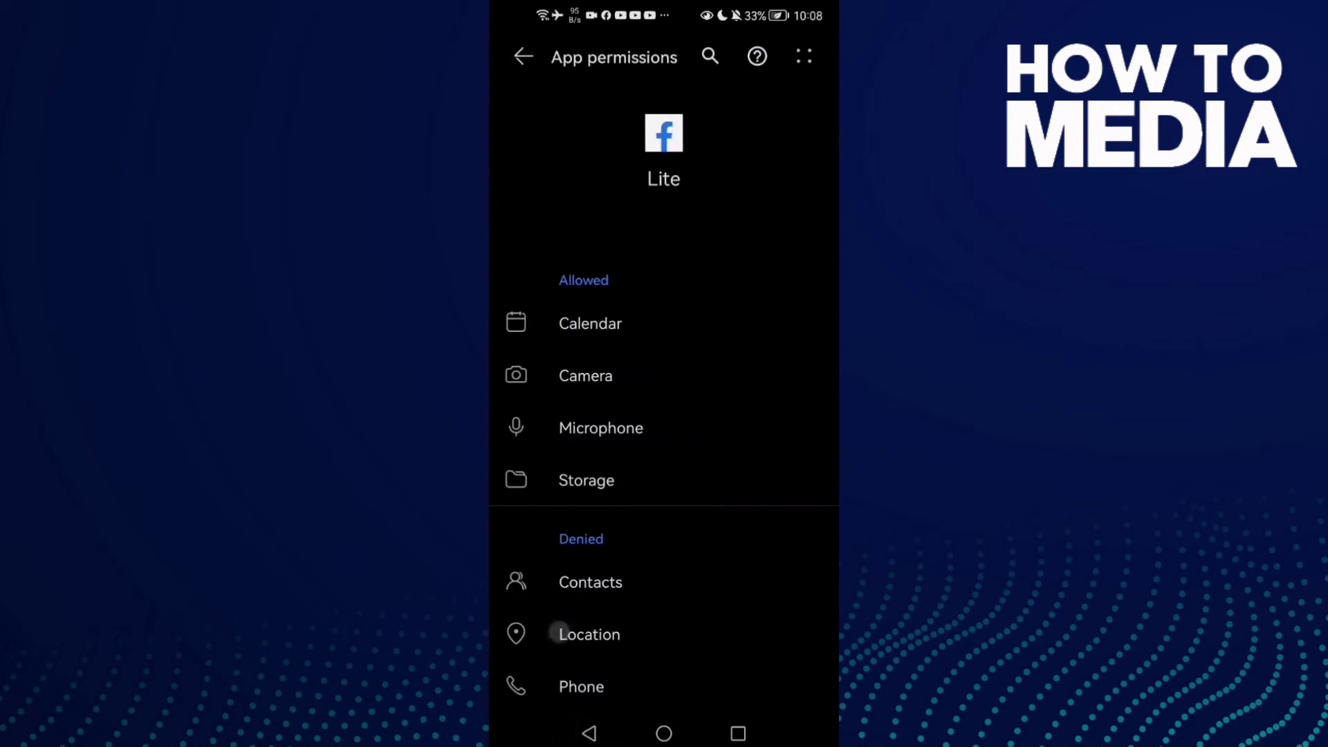
{"action": "left_click", "coordinate": [588, 732]}
{"action": "left_click", "coordinate": [589, 732]}
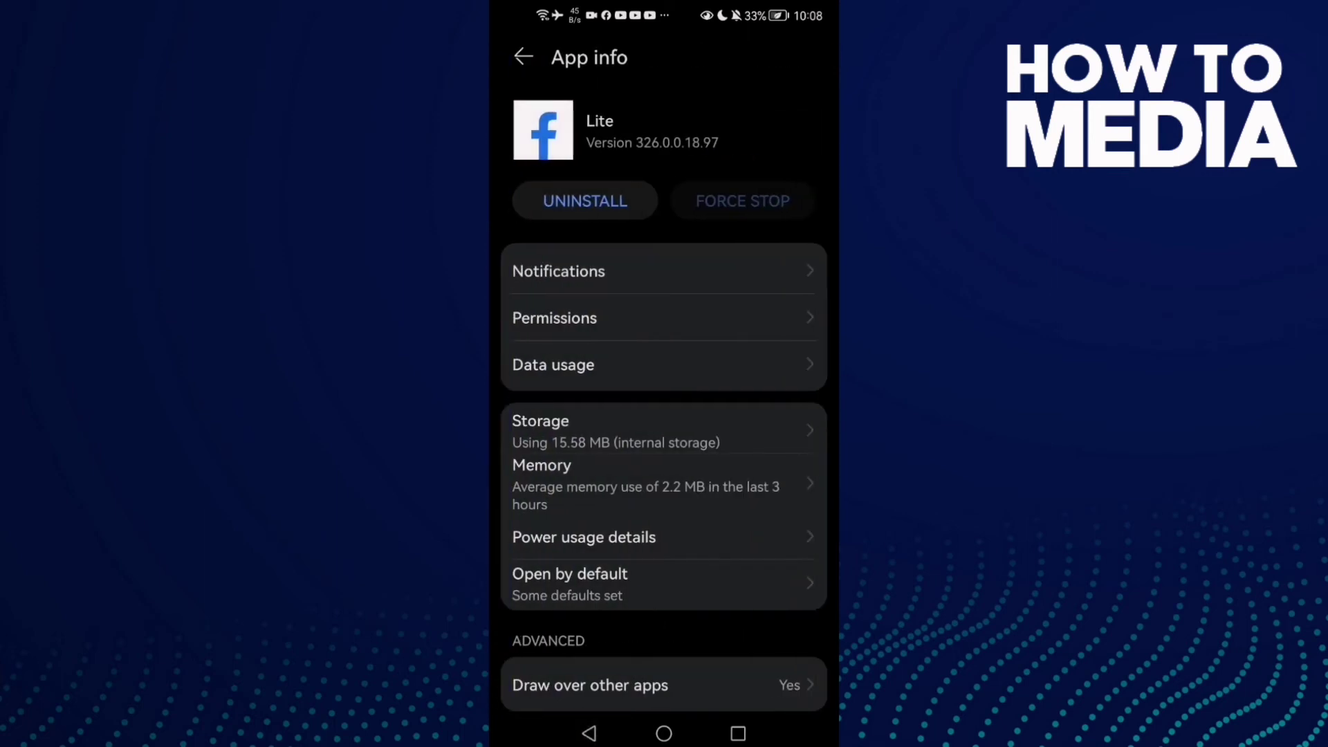
{"action": "left_click_drag", "start_coordinate": [753, 198], "coordinate": [767, 186]}
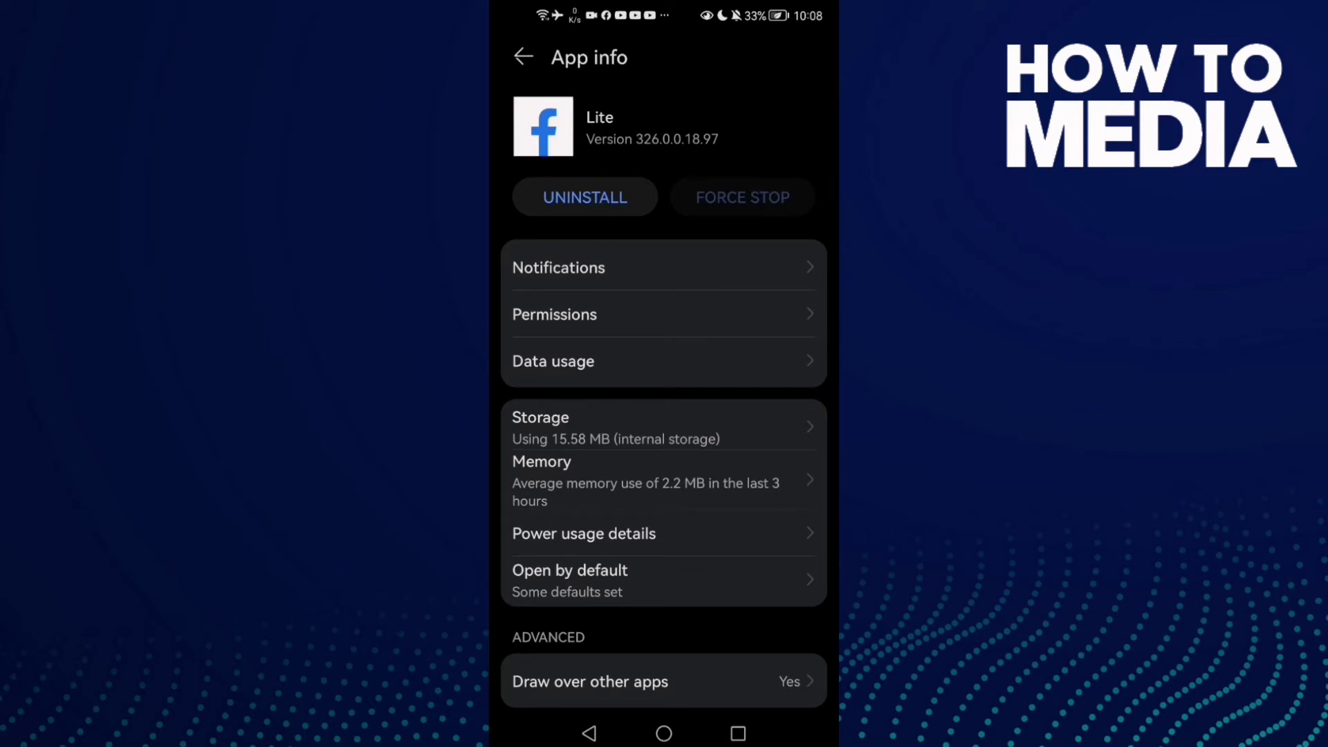
Open Facebook Lite Storage via Storage > Manage Storage, then go to the home screen
{"action": "left_click", "coordinate": [609, 422]}
{"action": "left_click", "coordinate": [609, 406]}
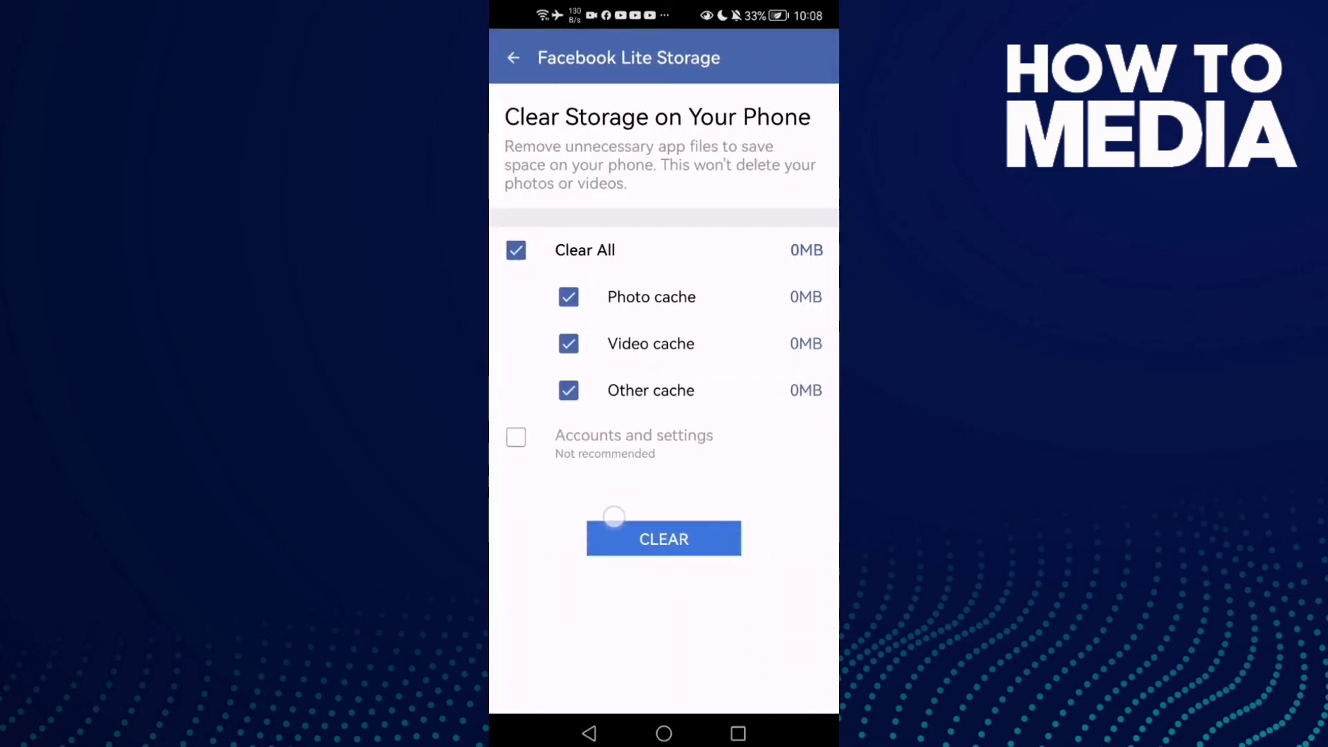
{"action": "left_click", "coordinate": [664, 733]}
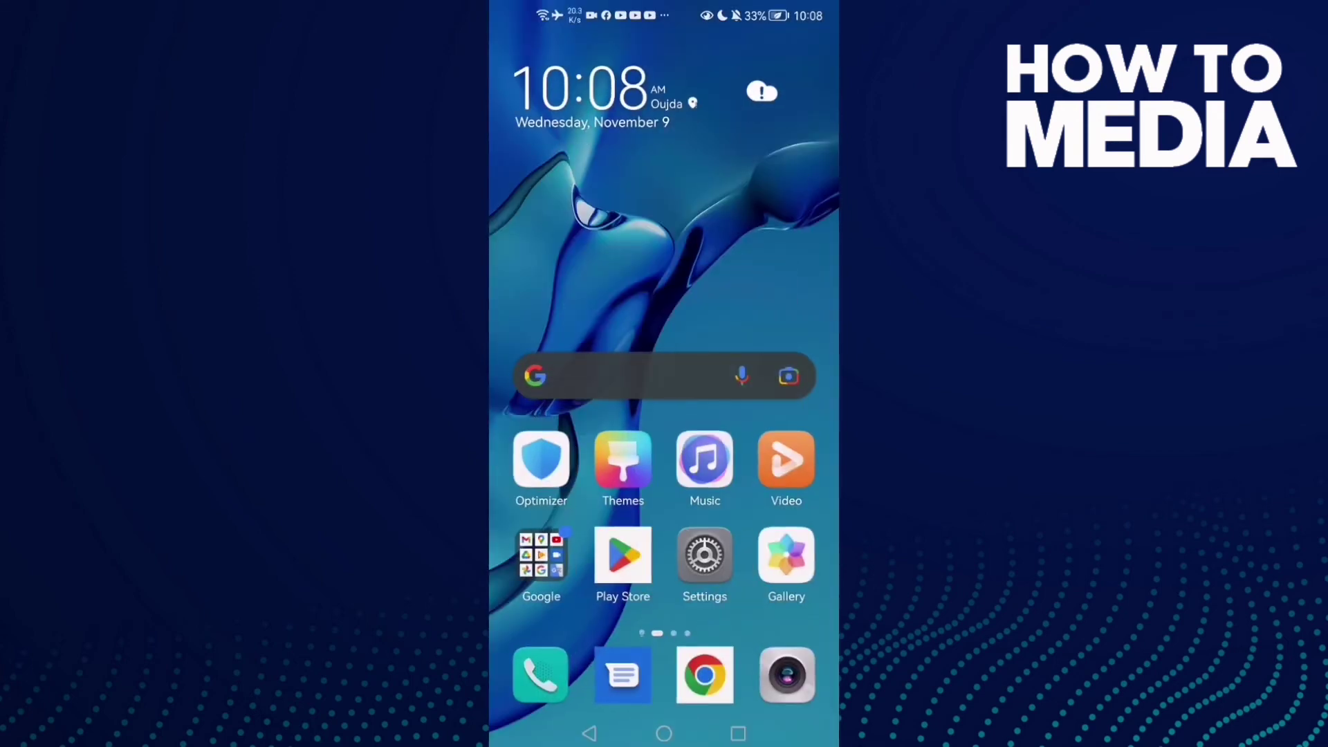